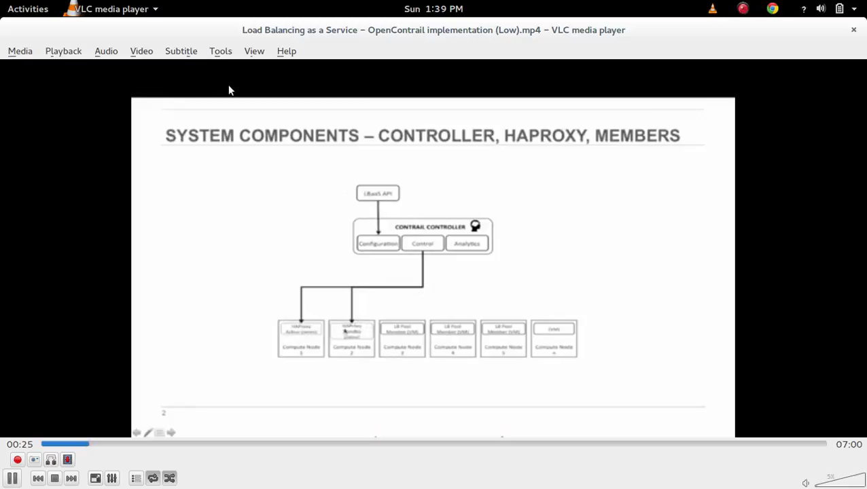
# Turn on the Transform video effect with Rotate by 180 degrees and move the effects window aside to uncover the picture.
pyautogui.click(221, 52)
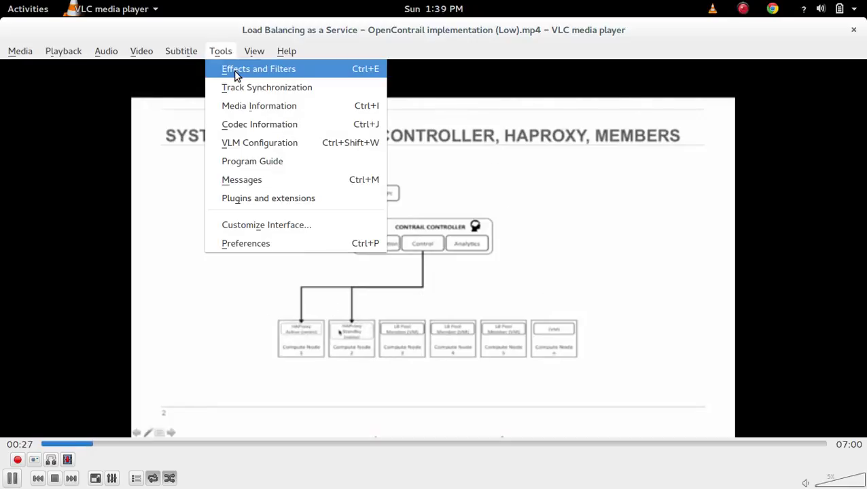
pyautogui.click(258, 70)
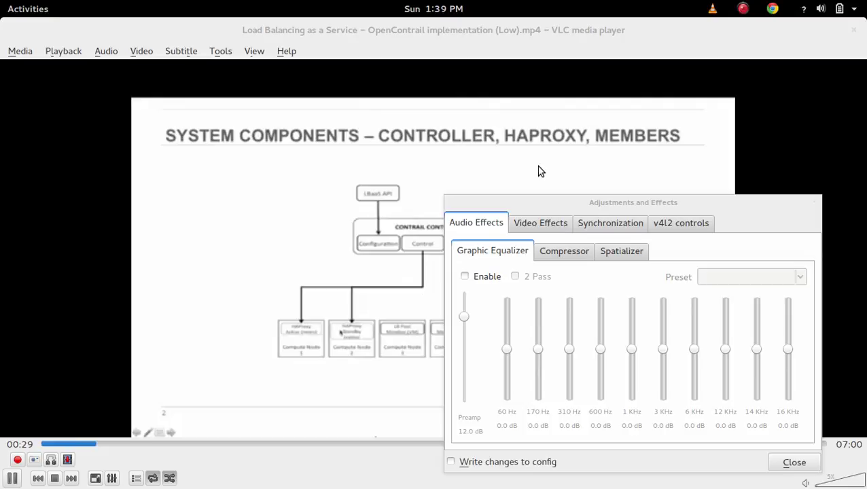
pyautogui.click(530, 224)
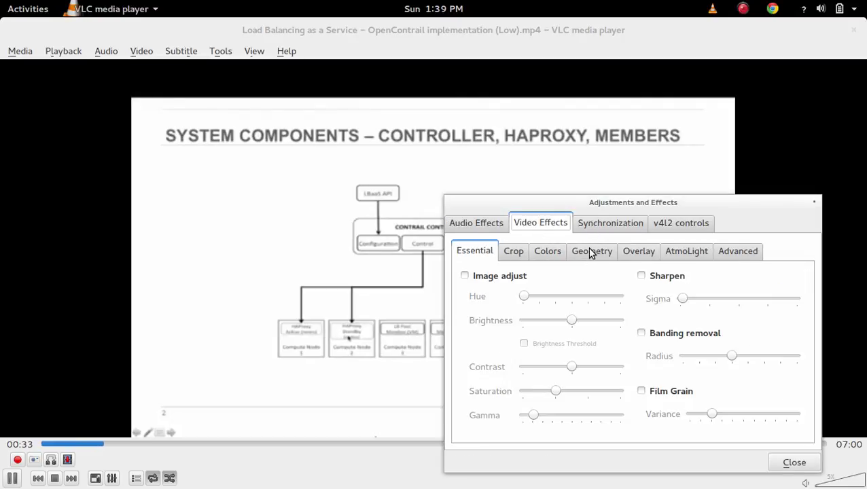
pyautogui.click(590, 251)
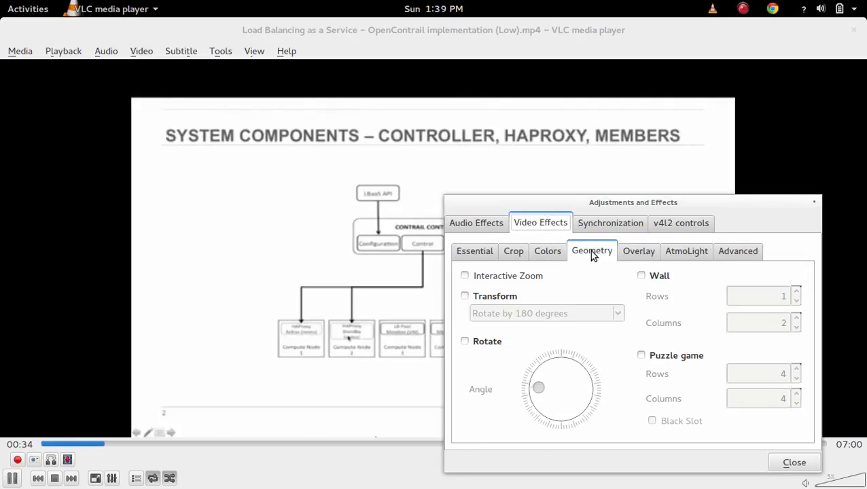
pyautogui.click(464, 297)
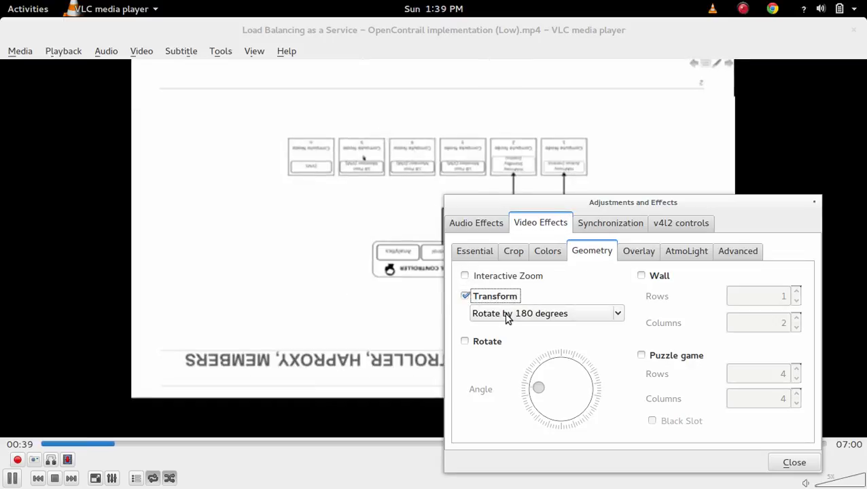
pyautogui.moveTo(672, 202); pyautogui.dragTo(730, 246)
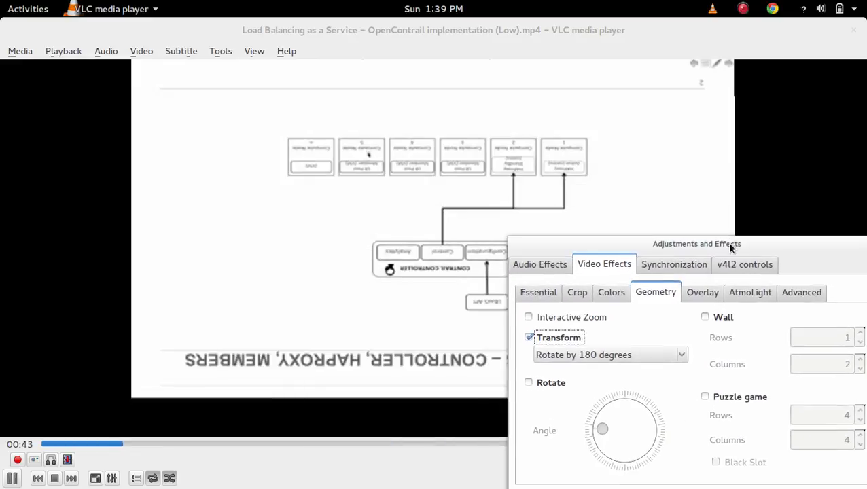
# Try the Rotate by 270 degrees, Flip horizontally and Flip vertically transforms on the playing video.
pyautogui.click(677, 356)
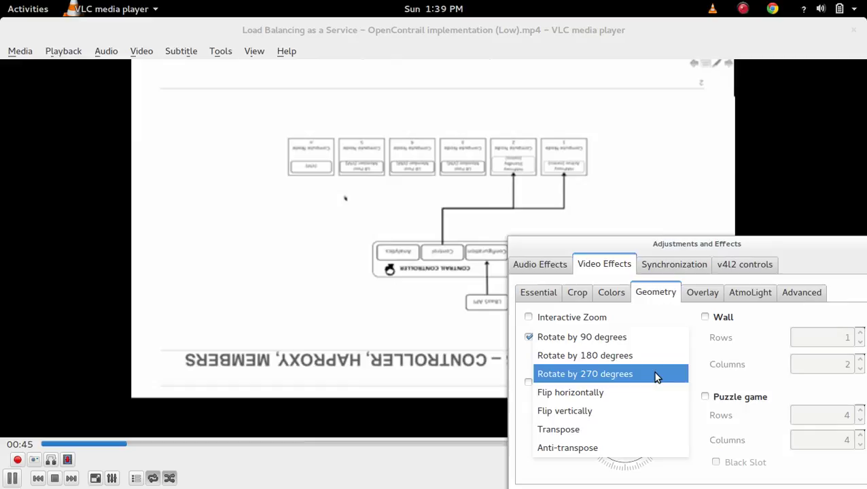
pyautogui.click(657, 374)
pyautogui.click(678, 355)
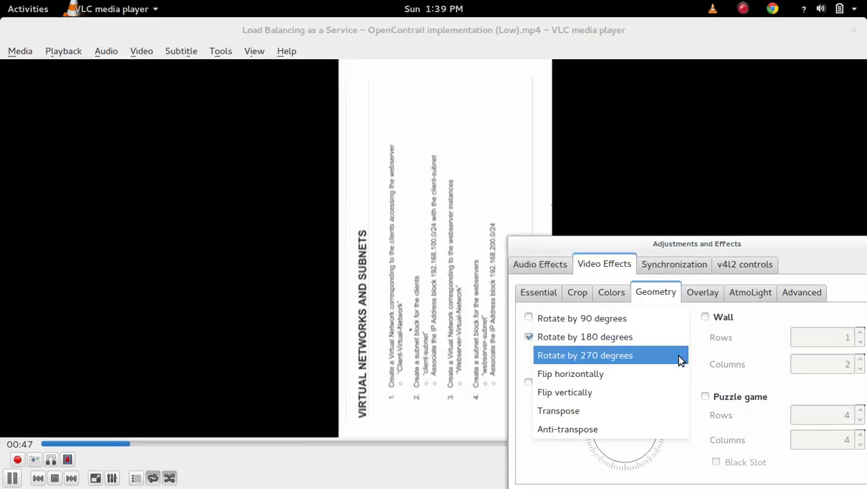
pyautogui.click(665, 373)
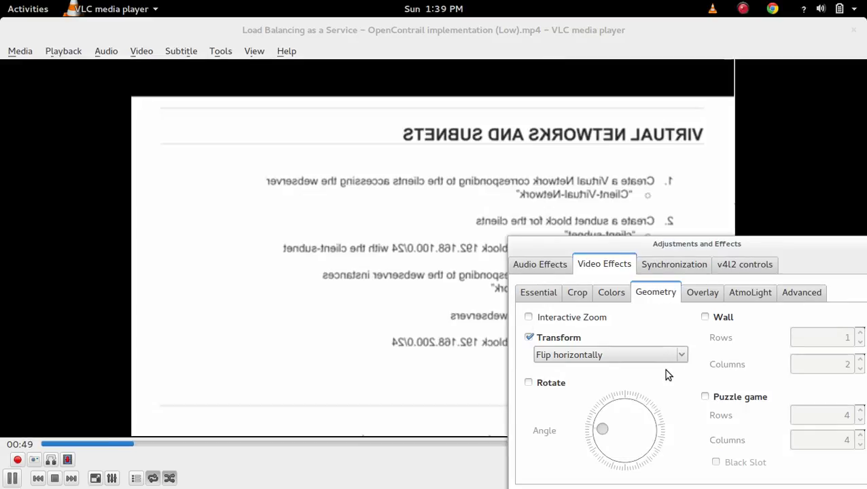
pyautogui.click(679, 355)
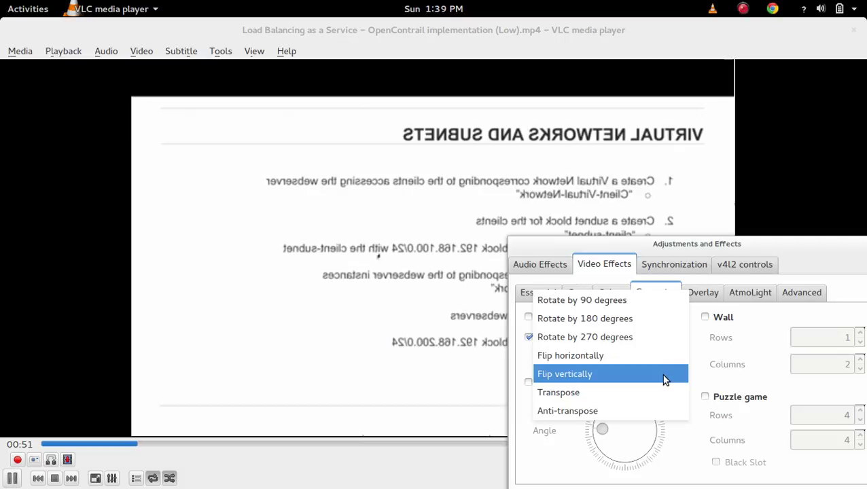
pyautogui.click(664, 375)
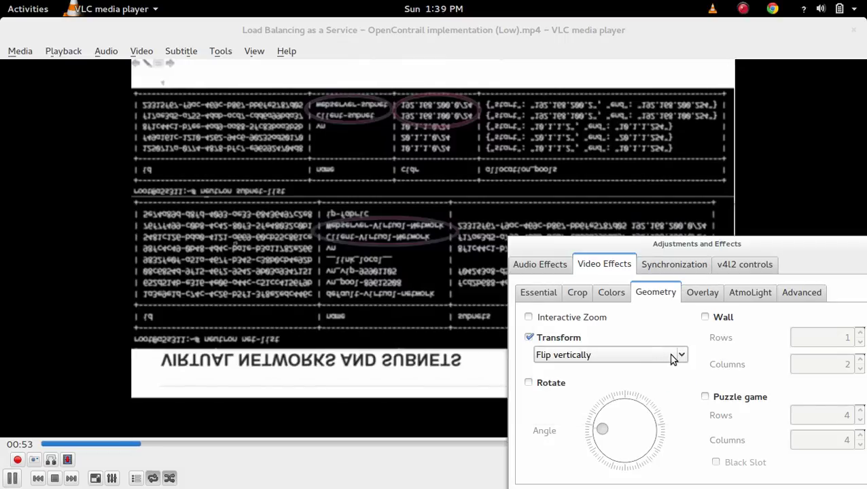
# Try the Transpose, Anti-transpose and Rotate by 90 degrees transforms one after another, and turn the Transform effect off.
pyautogui.click(673, 358)
pyautogui.click(652, 373)
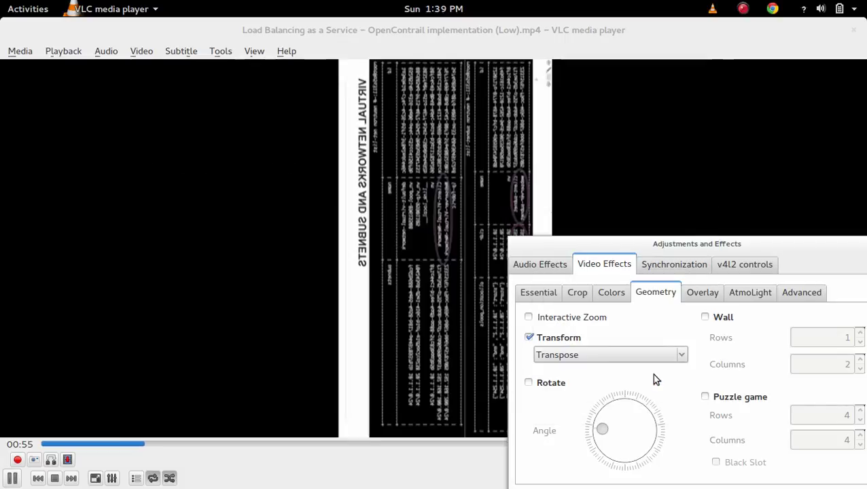
pyautogui.click(681, 355)
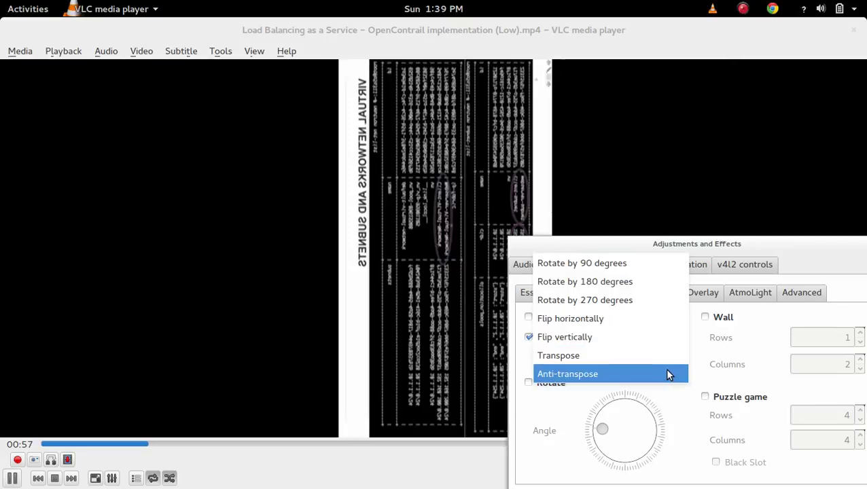
pyautogui.click(668, 374)
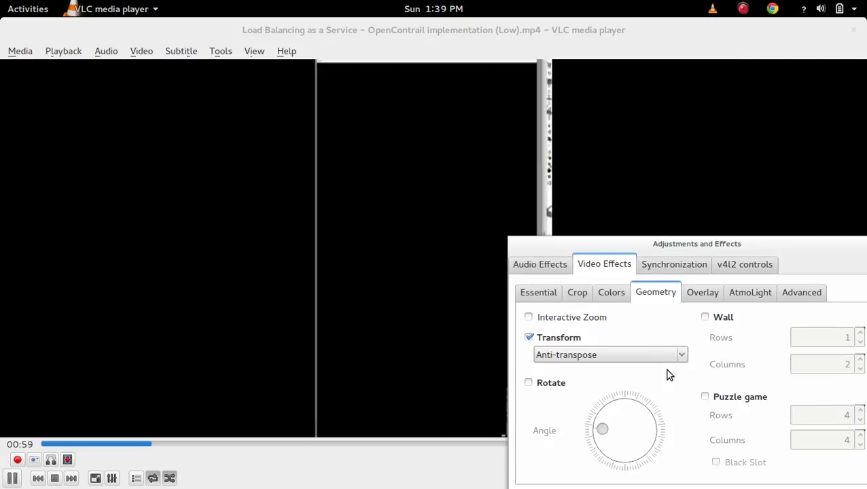
pyautogui.click(666, 354)
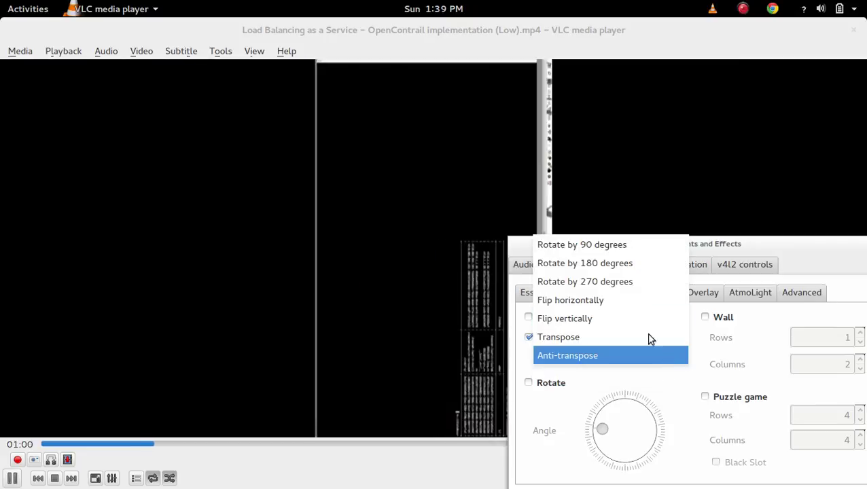
pyautogui.click(628, 246)
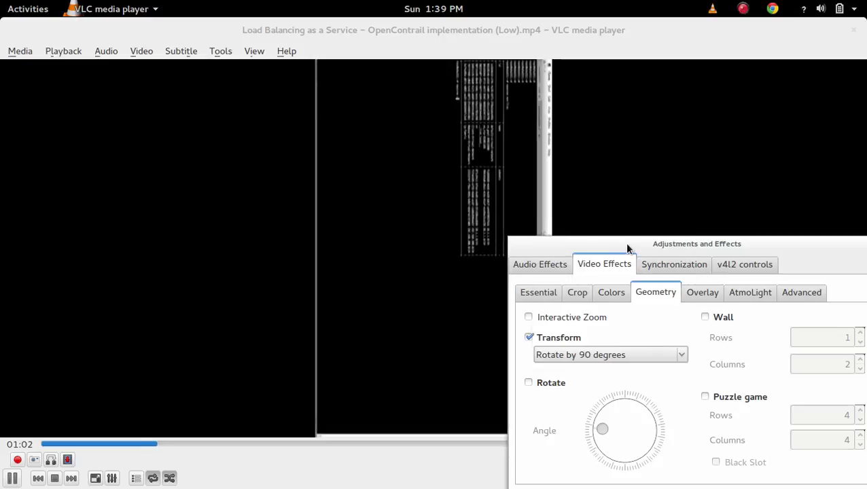
pyautogui.click(532, 339)
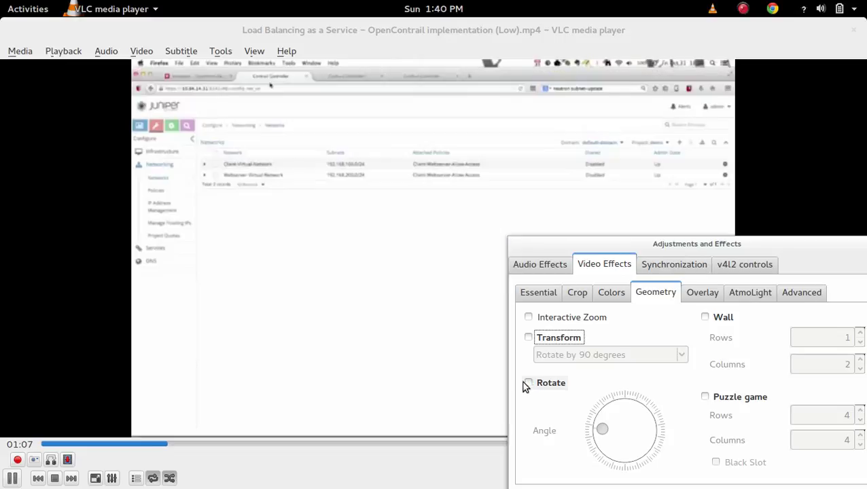
# Try the Rotate effect by turning the angle until the picture is nearly upright, and switch the effect off again.
pyautogui.click(530, 384)
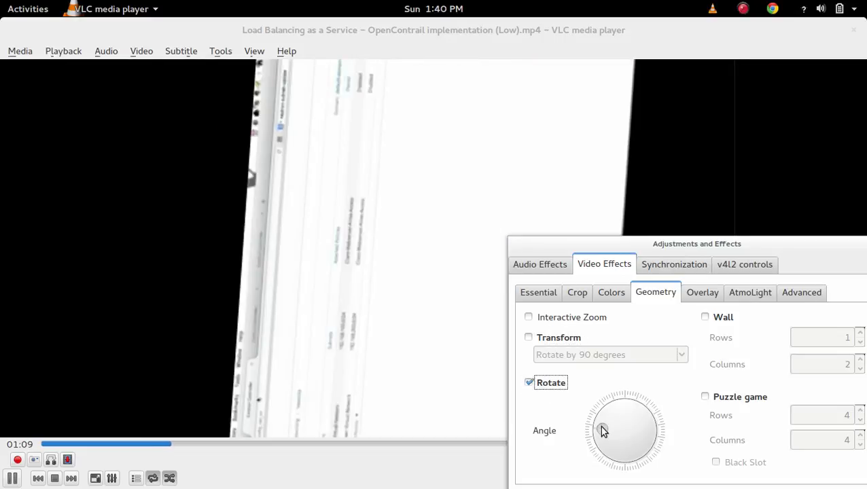
pyautogui.moveTo(600, 428); pyautogui.dragTo(626, 411)
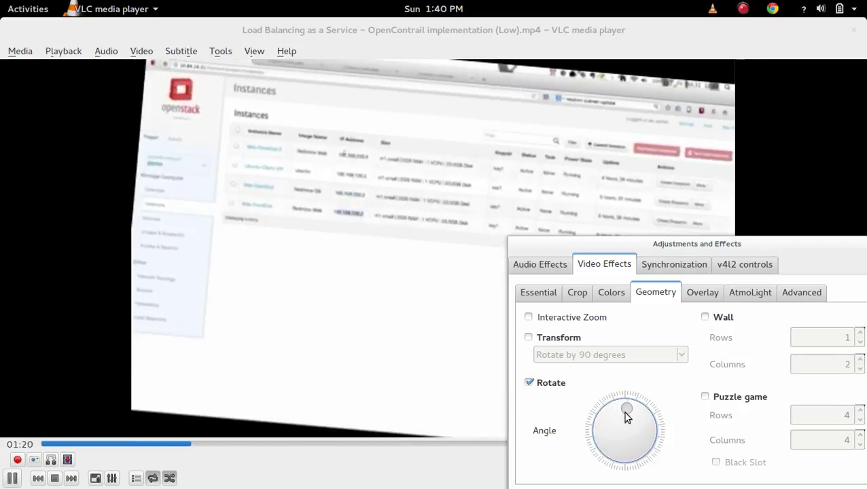
pyautogui.click(119, 441)
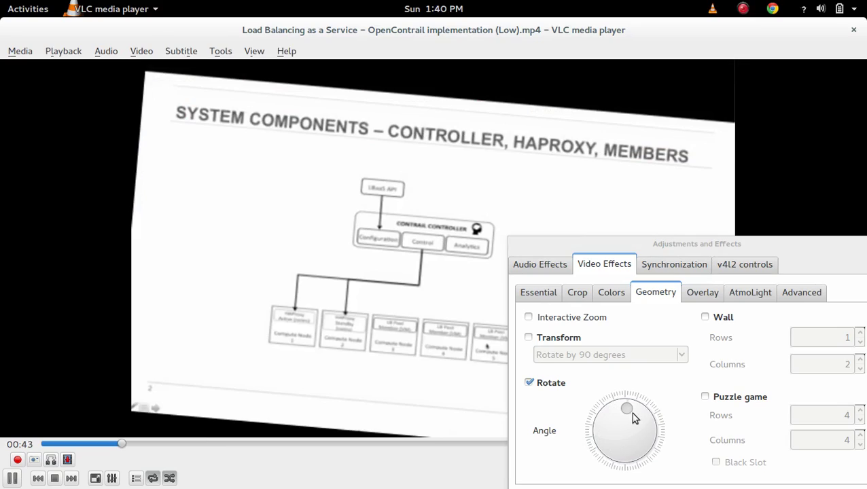
pyautogui.moveTo(629, 410)
pyautogui.mouseDown()
pyautogui.moveTo(654, 427)
pyautogui.moveTo(648, 448)
pyautogui.moveTo(619, 446)
pyautogui.moveTo(625, 412)
pyautogui.moveTo(654, 424)
pyautogui.moveTo(641, 456)
pyautogui.moveTo(615, 443)
pyautogui.moveTo(639, 417)
pyautogui.moveTo(624, 409)
pyautogui.mouseUp()
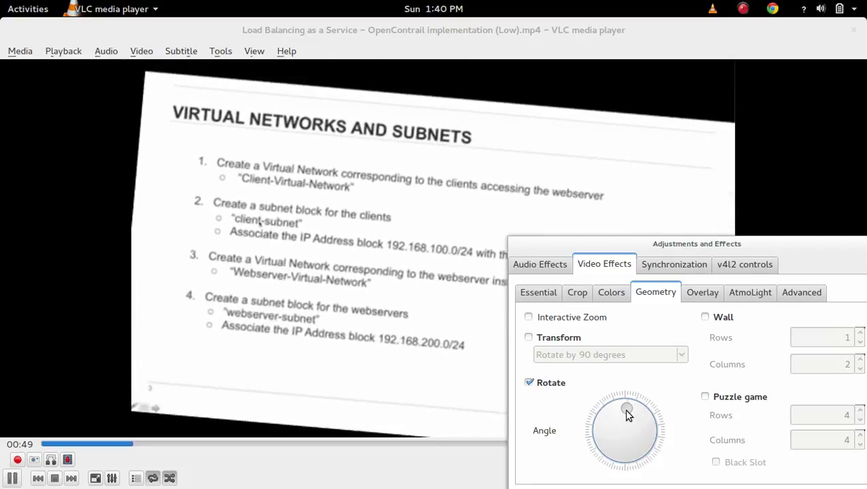
pyautogui.click(551, 384)
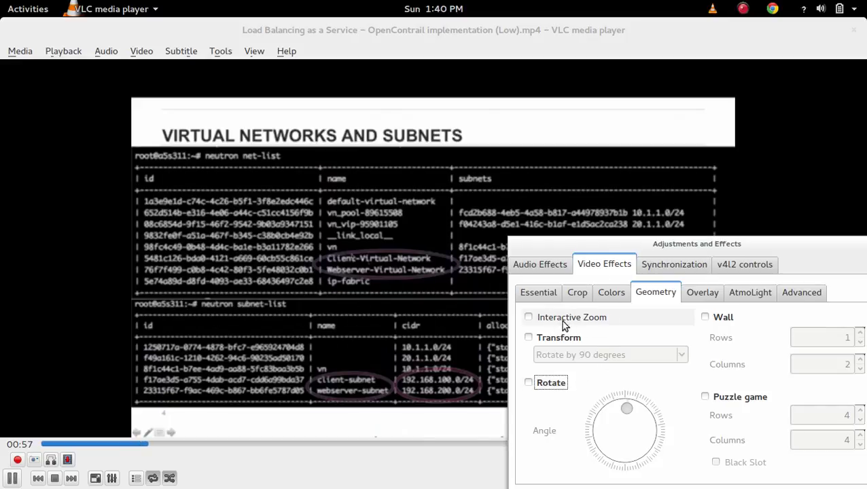
# Turn on Interactive Zoom and skip ahead through the video to about 02:05.
pyautogui.click(528, 318)
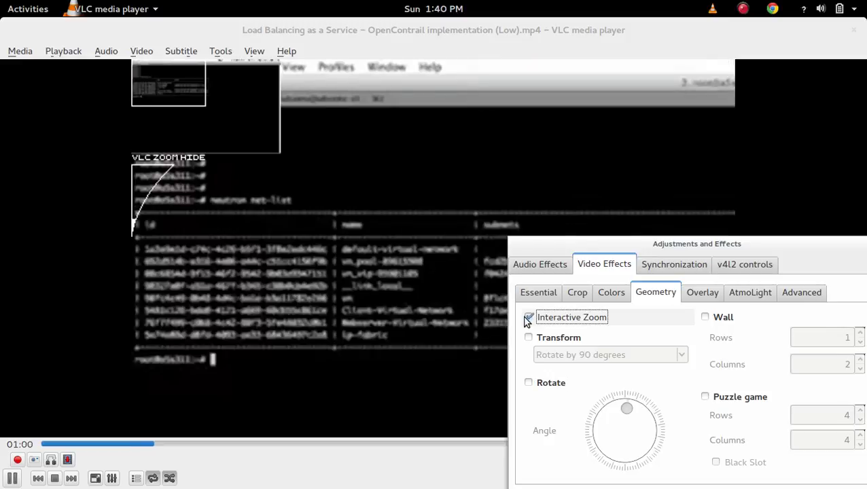
pyautogui.click(91, 443)
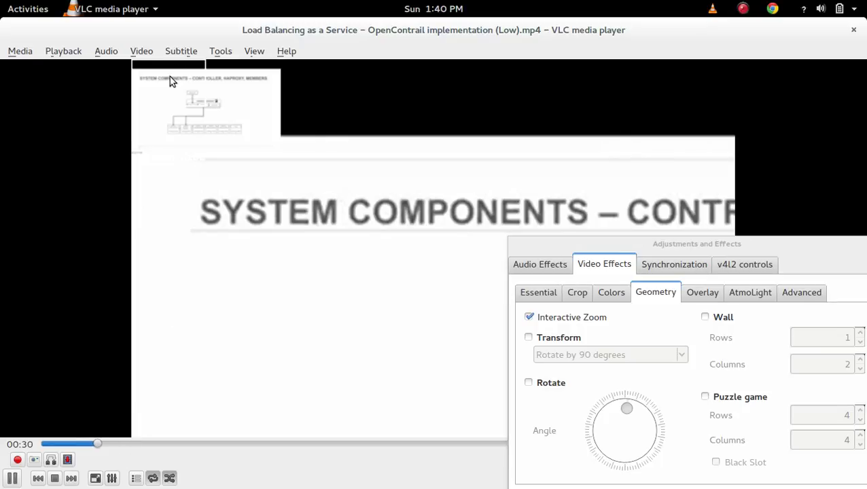
pyautogui.moveTo(134, 444); pyautogui.dragTo(172, 443)
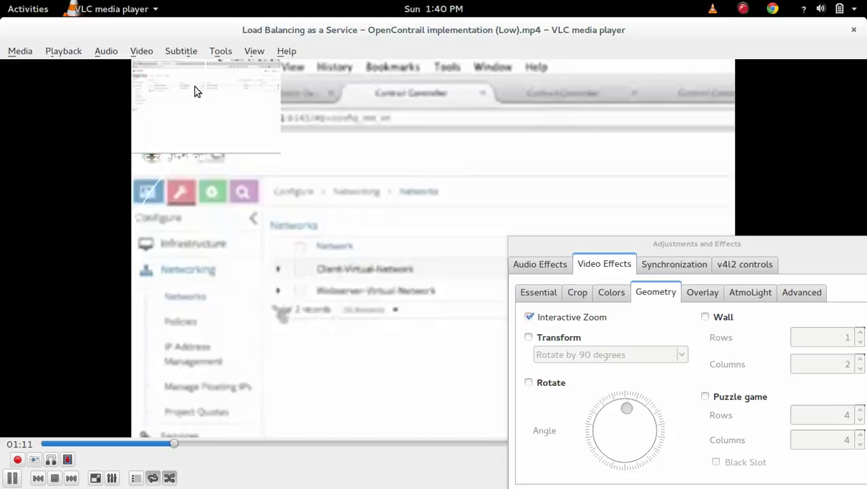
pyautogui.click(230, 447)
pyautogui.click(269, 446)
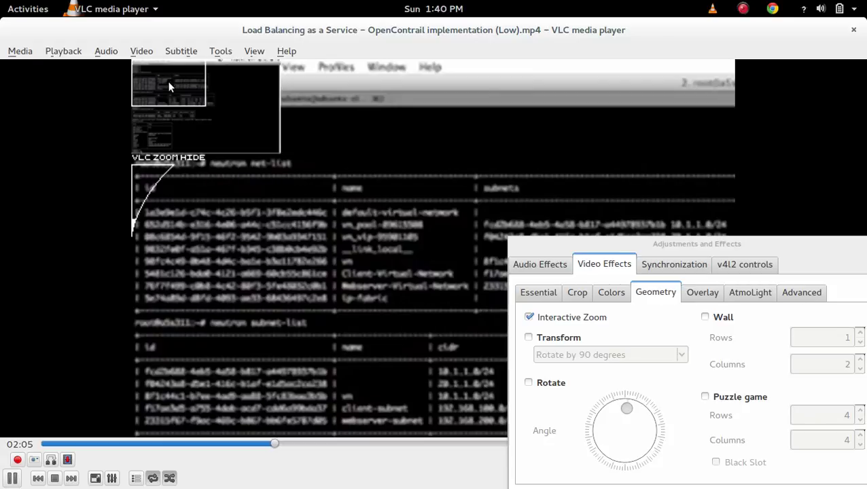
# Move the magnified area around the interactive zoom thumbnail and adjust its zoom level on different parts of the video.
pyautogui.moveTo(169, 87)
pyautogui.mouseDown()
pyautogui.moveTo(161, 137)
pyautogui.moveTo(250, 137)
pyautogui.moveTo(261, 86)
pyautogui.moveTo(176, 83)
pyautogui.moveTo(165, 91)
pyautogui.moveTo(163, 121)
pyautogui.moveTo(246, 125)
pyautogui.moveTo(238, 91)
pyautogui.moveTo(207, 76)
pyautogui.moveTo(157, 76)
pyautogui.mouseUp()
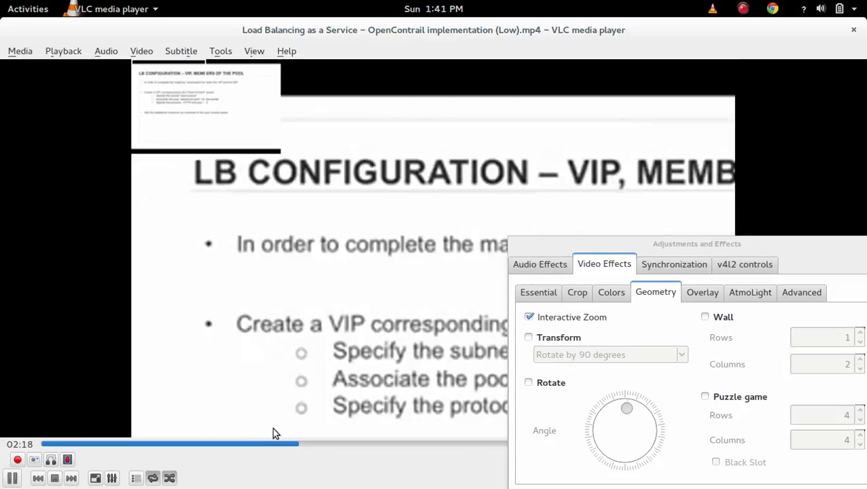
pyautogui.click(343, 444)
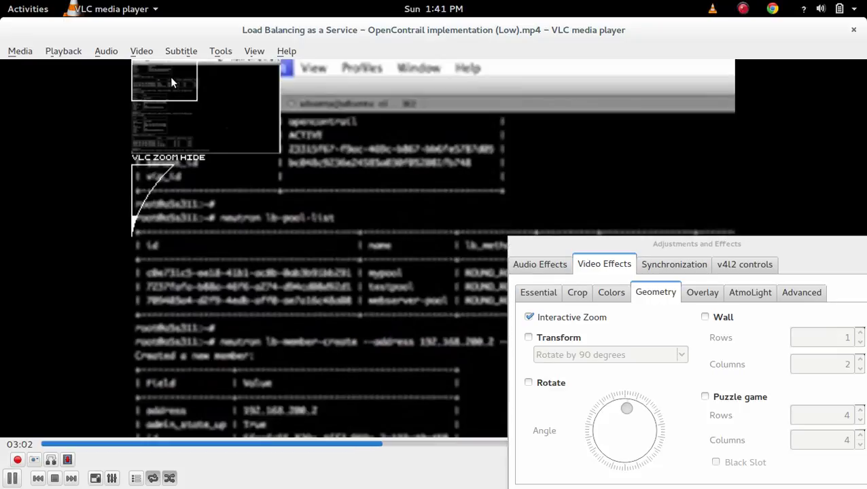
pyautogui.moveTo(170, 76)
pyautogui.mouseDown()
pyautogui.moveTo(180, 107)
pyautogui.moveTo(165, 123)
pyautogui.moveTo(228, 126)
pyautogui.moveTo(255, 97)
pyautogui.moveTo(164, 83)
pyautogui.moveTo(193, 75)
pyautogui.moveTo(201, 79)
pyautogui.moveTo(172, 83)
pyautogui.mouseUp()
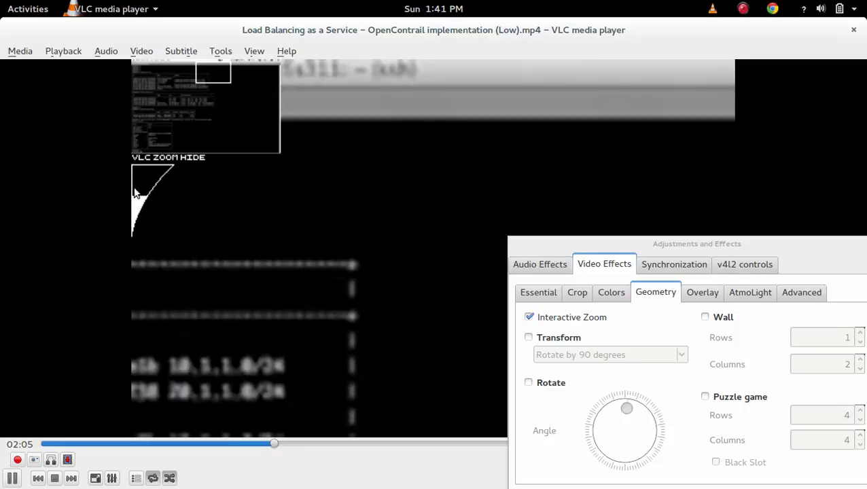
pyautogui.moveTo(144, 207)
pyautogui.mouseDown()
pyautogui.moveTo(134, 217)
pyautogui.moveTo(141, 187)
pyautogui.moveTo(138, 203)
pyautogui.mouseUp()
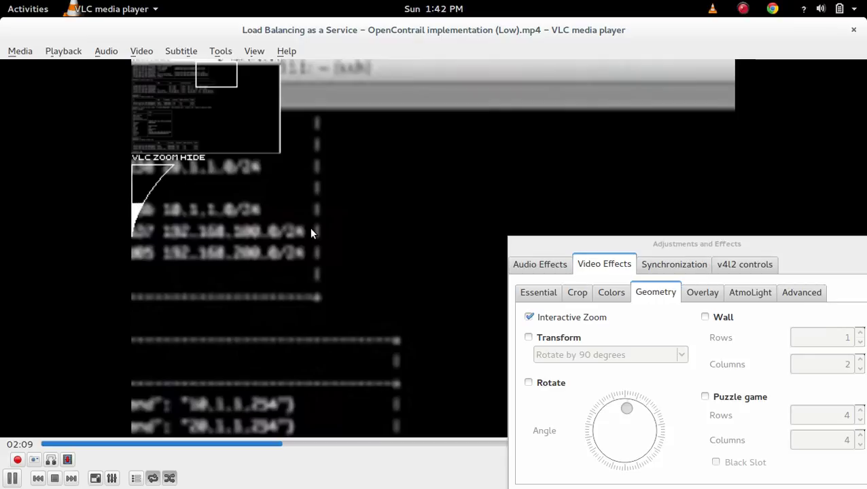
# Combine Interactive Zoom with the Rotate by 90 degrees transform and move the magnified area to the far end of the thumbnail.
pyautogui.click(528, 339)
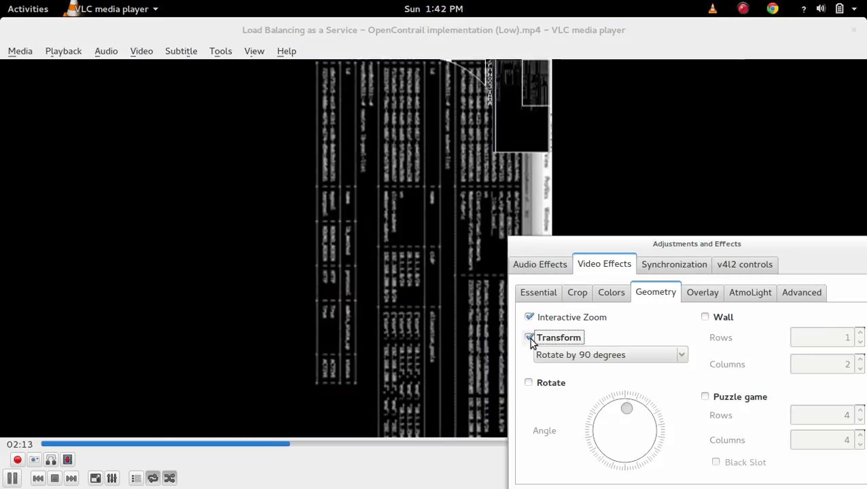
pyautogui.click(535, 86)
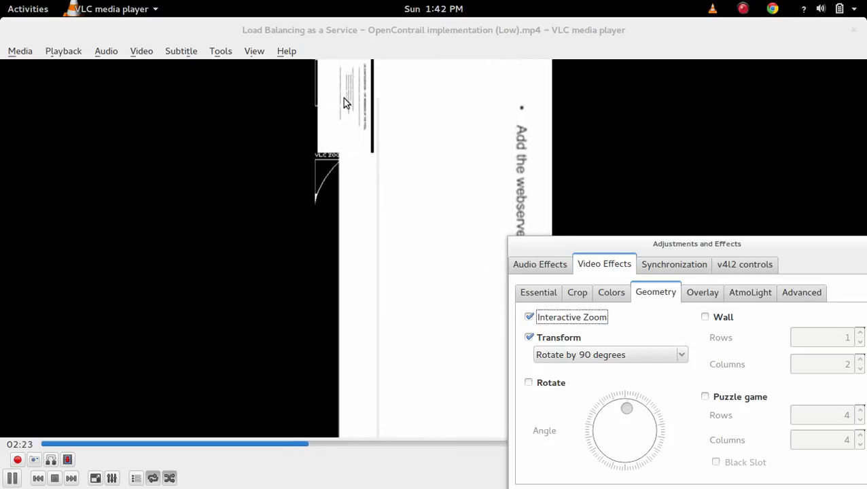
pyautogui.moveTo(326, 91); pyautogui.dragTo(356, 94)
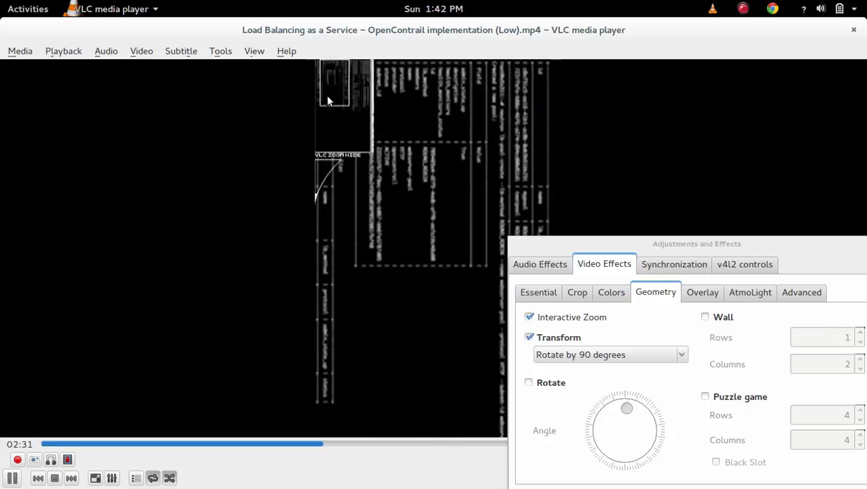
pyautogui.moveTo(326, 102); pyautogui.dragTo(330, 165)
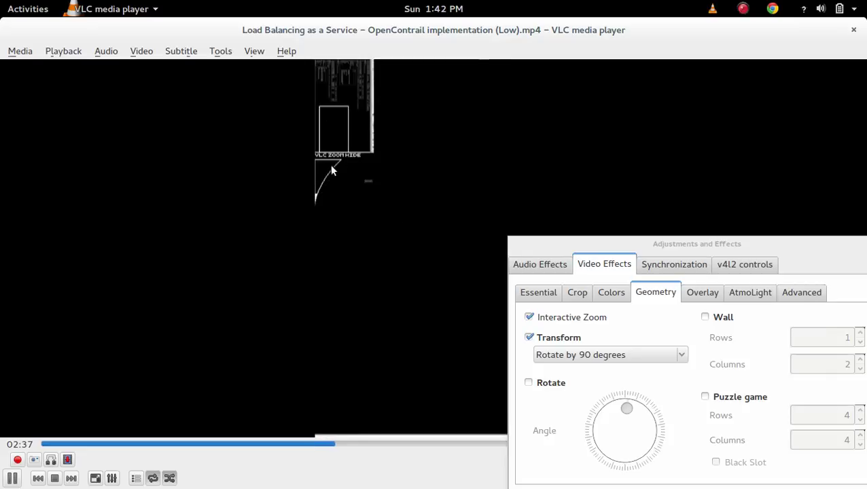
pyautogui.moveTo(325, 168); pyautogui.dragTo(336, 132)
# Turn off the transform, move the magnified area slightly down the picture, and turn off Interactive Zoom.
pyautogui.click(561, 339)
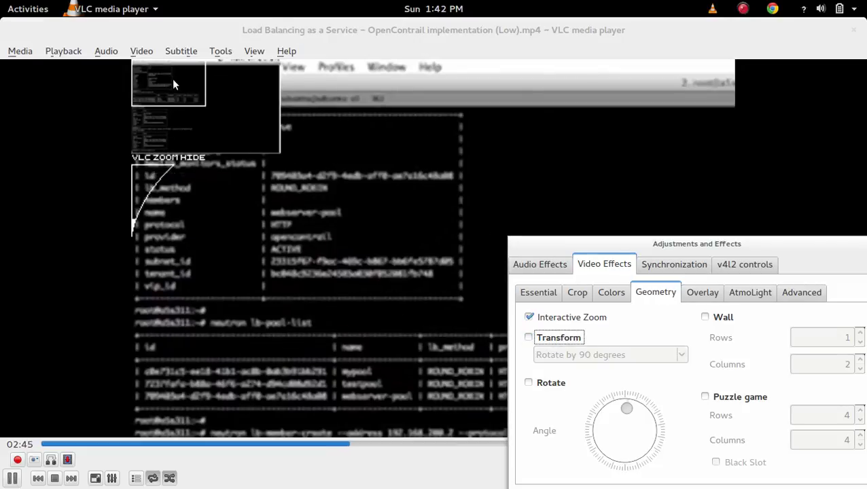
pyautogui.moveTo(172, 79); pyautogui.dragTo(164, 99)
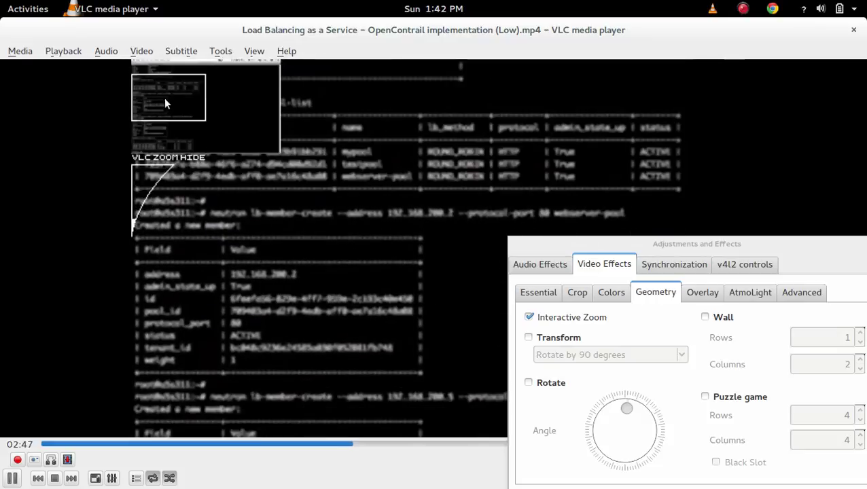
pyautogui.click(575, 317)
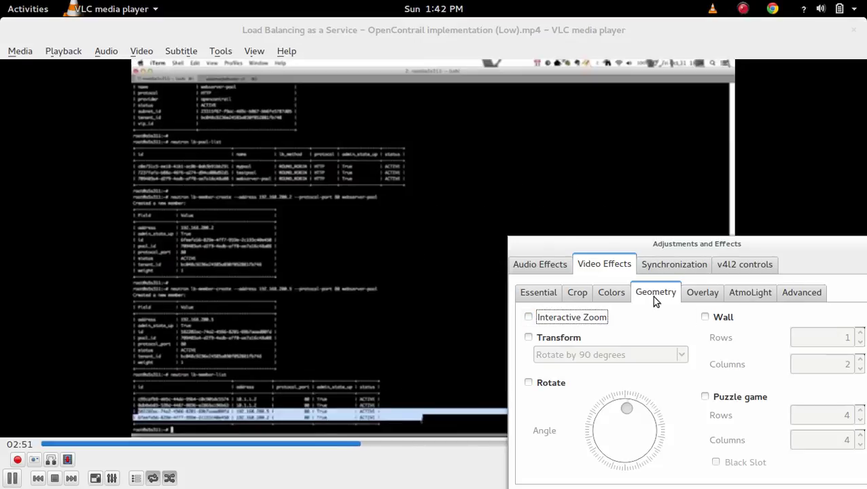